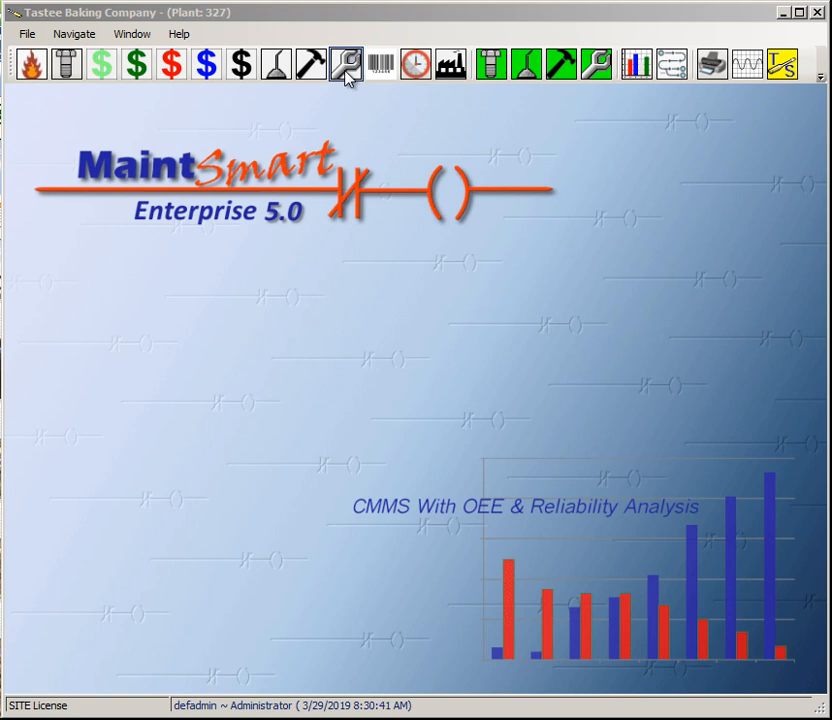
Step: Open the PM task validation grid and sort it by Equipment in descending order
{"action": "left_click", "coordinate": [349, 64]}
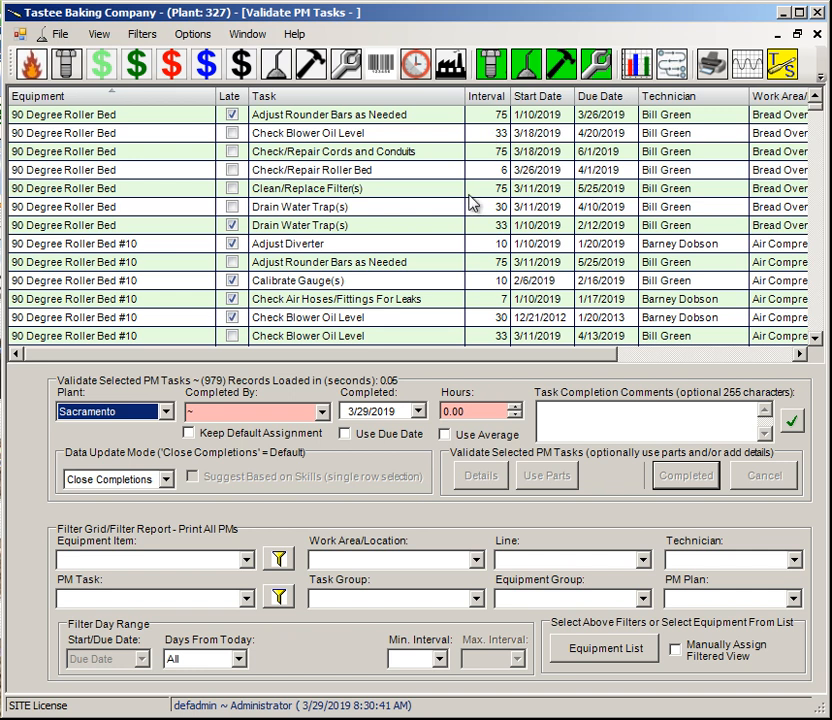
{"action": "left_click", "coordinate": [116, 96]}
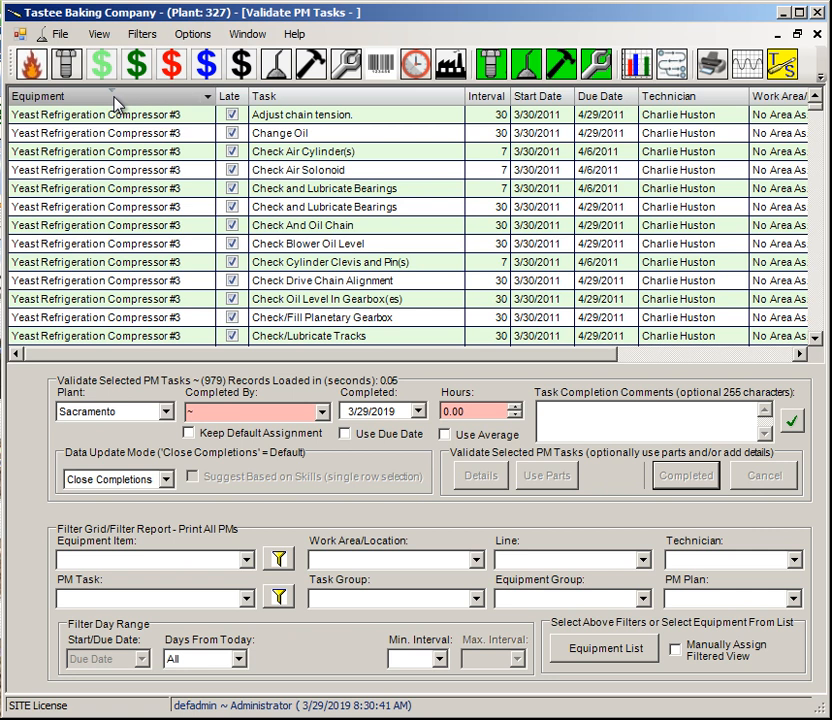
{"action": "left_click", "coordinate": [116, 97]}
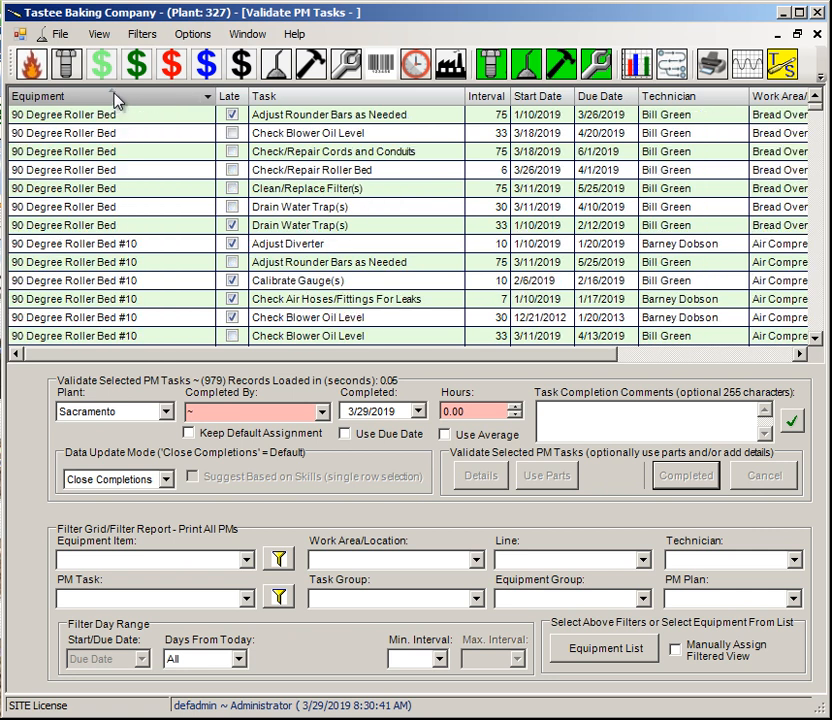
{"action": "left_click", "coordinate": [116, 97]}
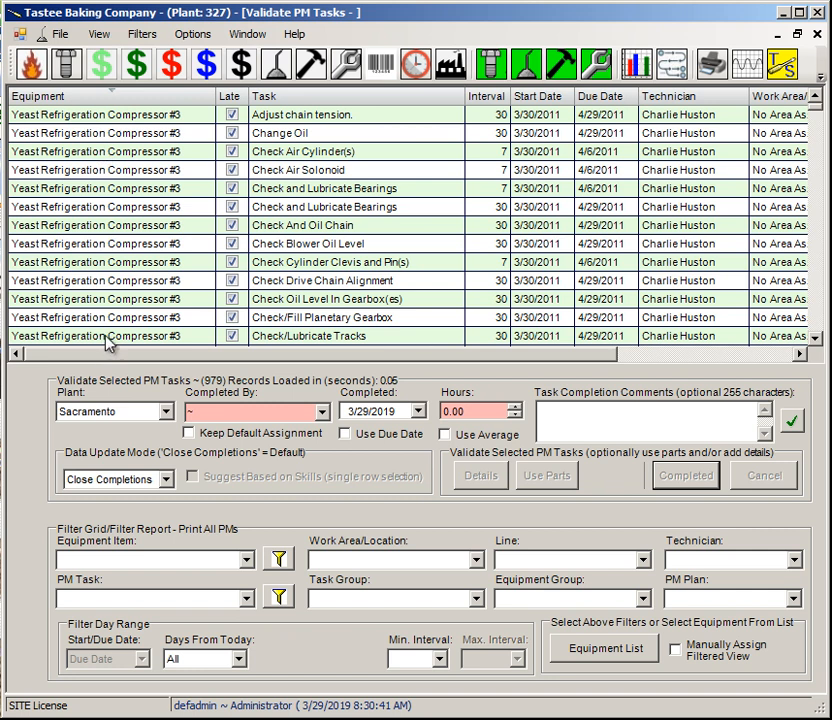
Step: Save the grid settings, and close and reopen the PM task validation grid
{"action": "left_click", "coordinate": [61, 40]}
{"action": "mouse_move", "coordinate": [98, 37]}
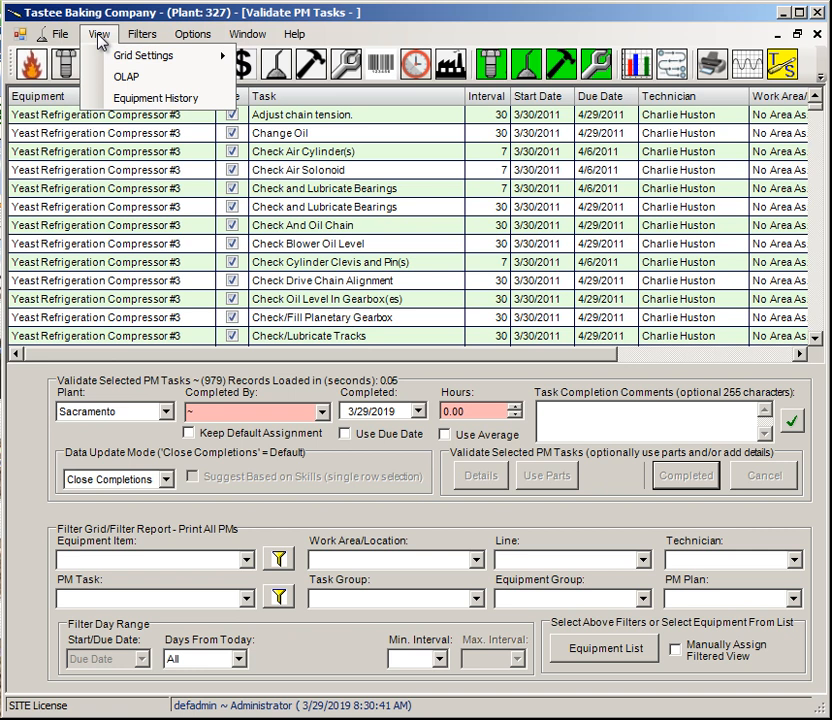
{"action": "mouse_move", "coordinate": [125, 56]}
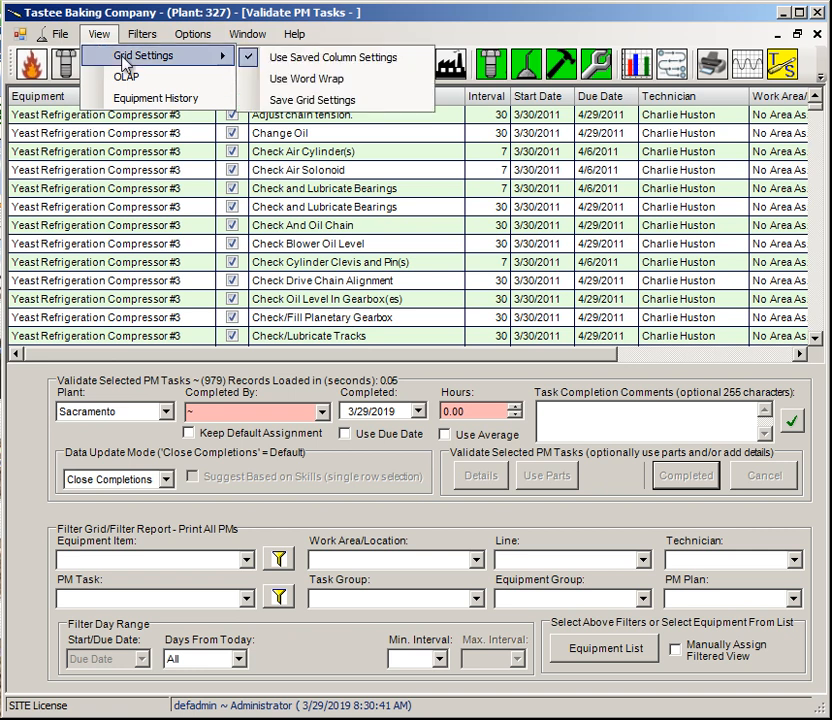
{"action": "left_click", "coordinate": [300, 101]}
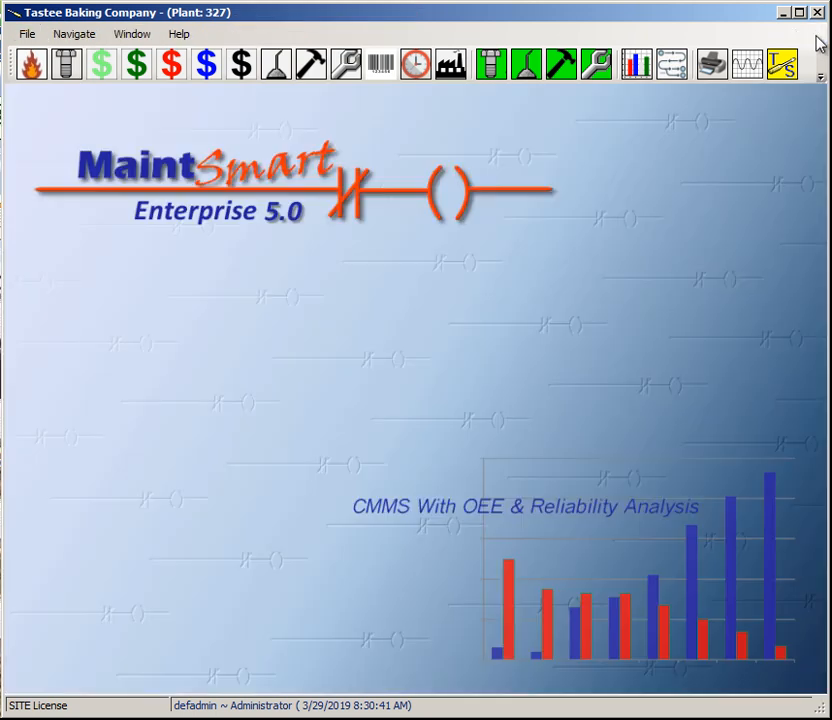
{"action": "left_click", "coordinate": [816, 33]}
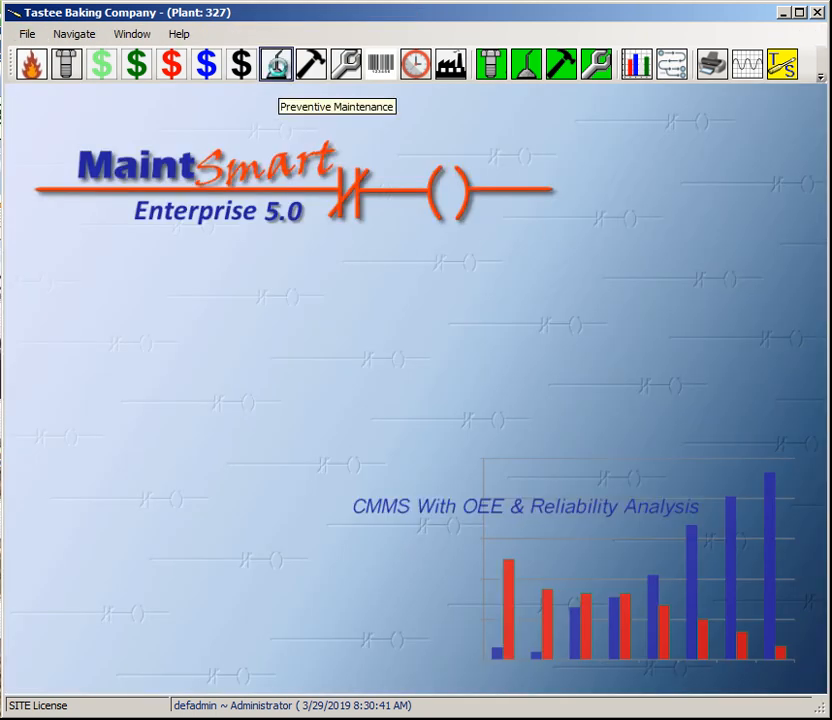
{"action": "left_click", "coordinate": [276, 64]}
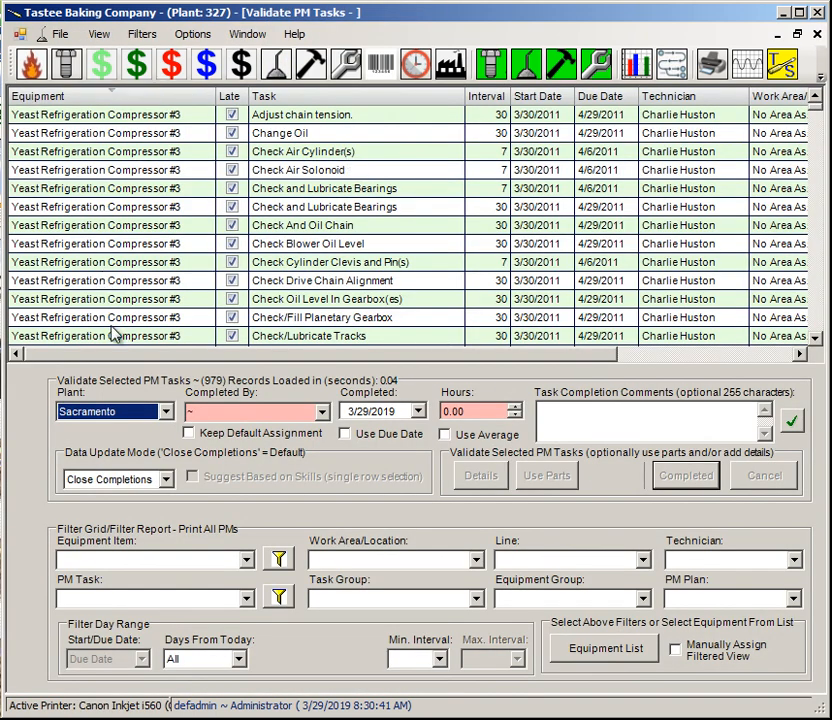
Step: Sort the PM tasks by Equipment in ascending order and save the grid settings
{"action": "left_click", "coordinate": [111, 96]}
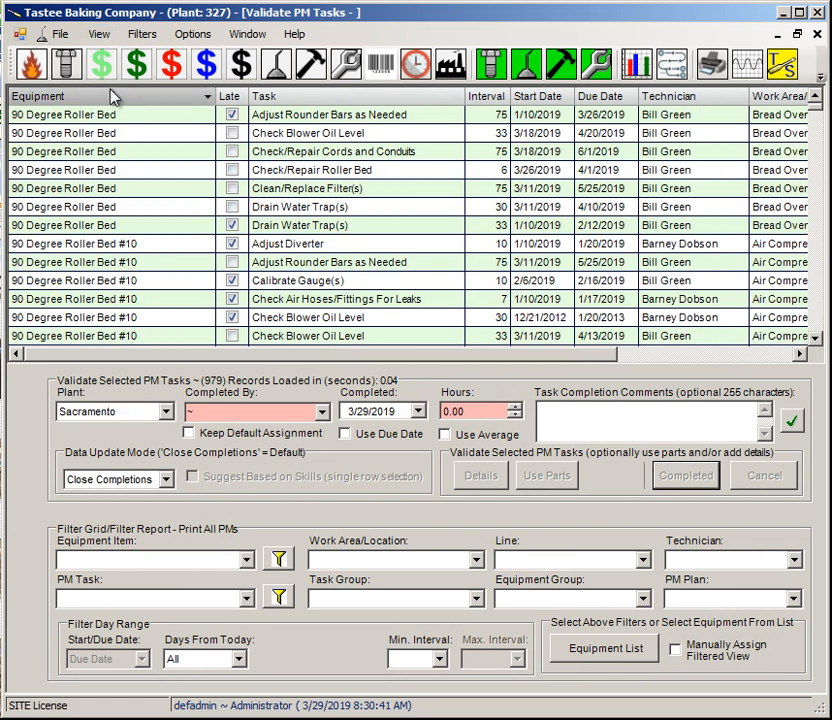
{"action": "left_click", "coordinate": [99, 34]}
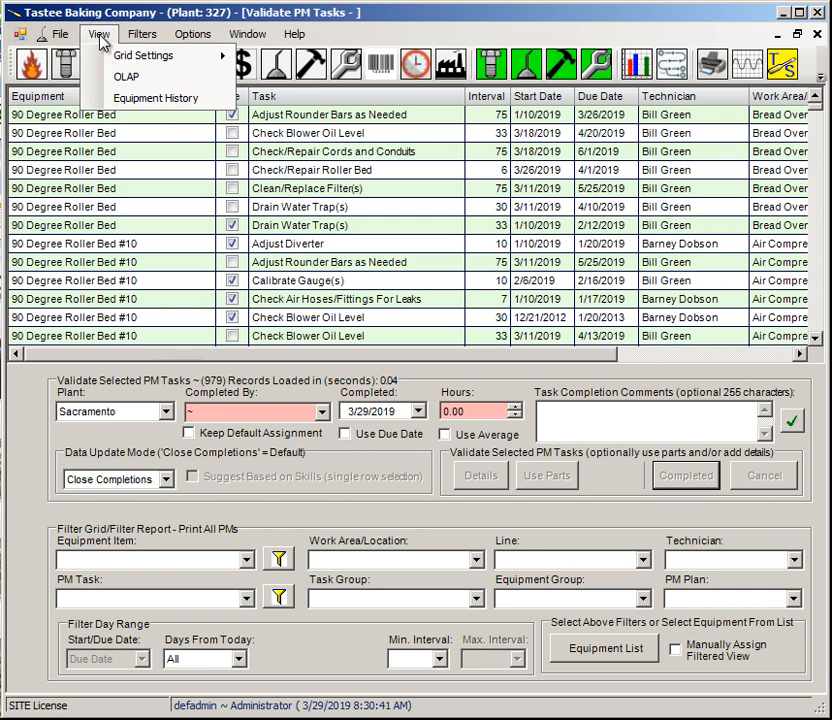
{"action": "mouse_move", "coordinate": [121, 56]}
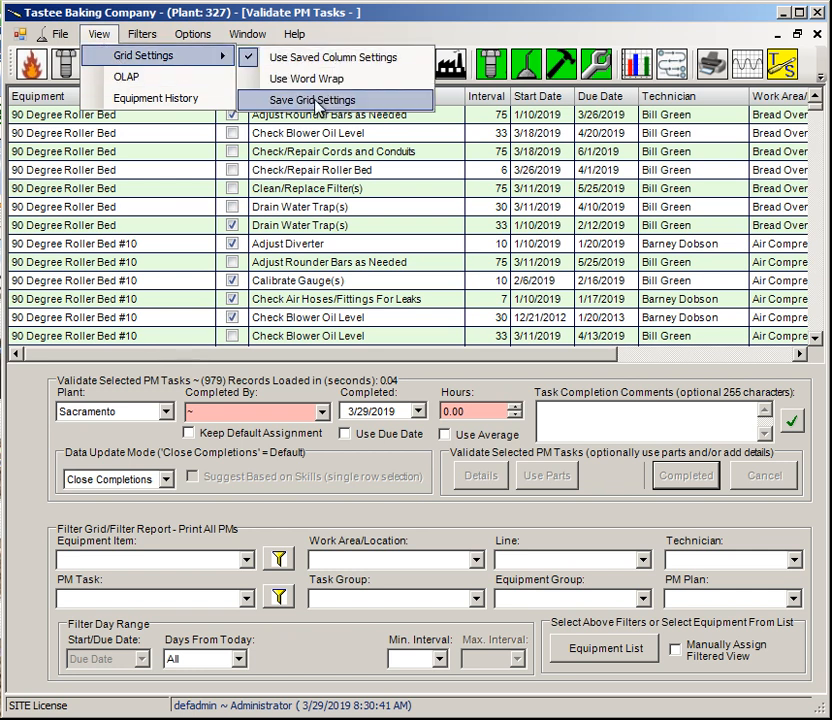
{"action": "left_click", "coordinate": [312, 100]}
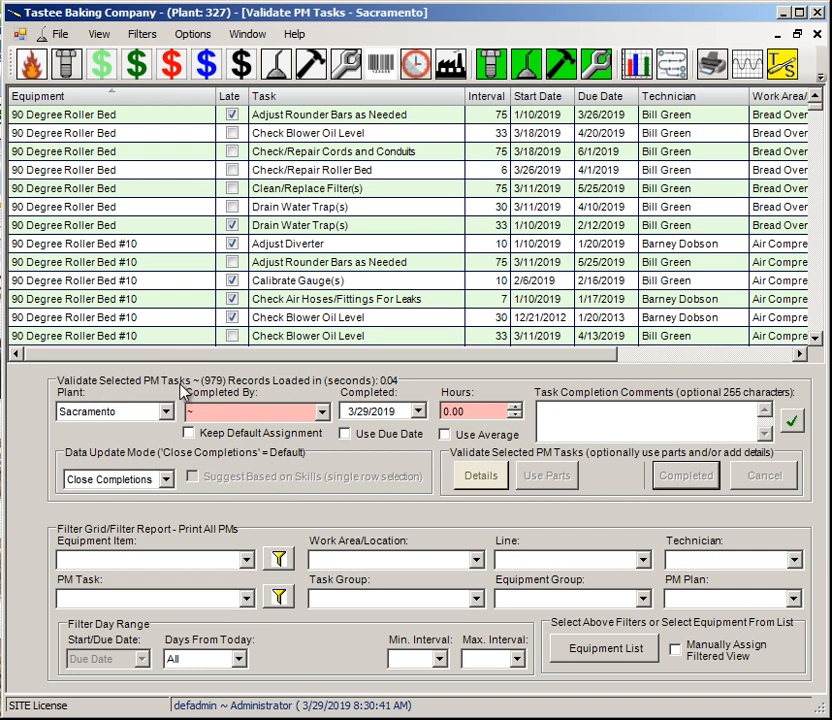
Step: Select the 33-day Drain Water Trap(s), Adjust Diverter and Check Air Hoses/Fittings For Leaks tasks together, and cancel the selection
{"action": "left_click", "coordinate": [318, 228]}
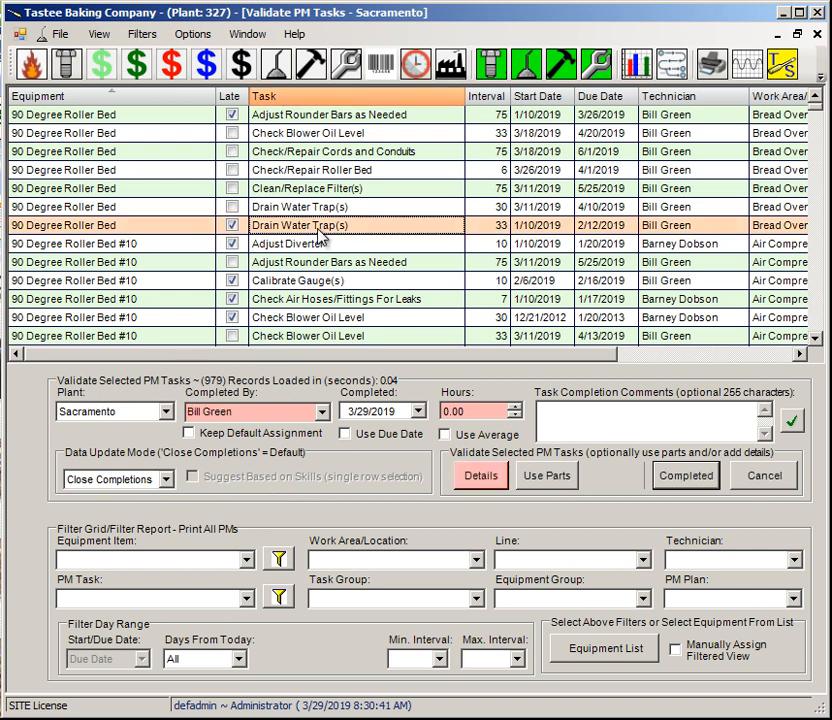
{"action": "left_click", "coordinate": [318, 248], "text": "ctrl"}
{"action": "left_click", "coordinate": [294, 299], "text": "ctrl"}
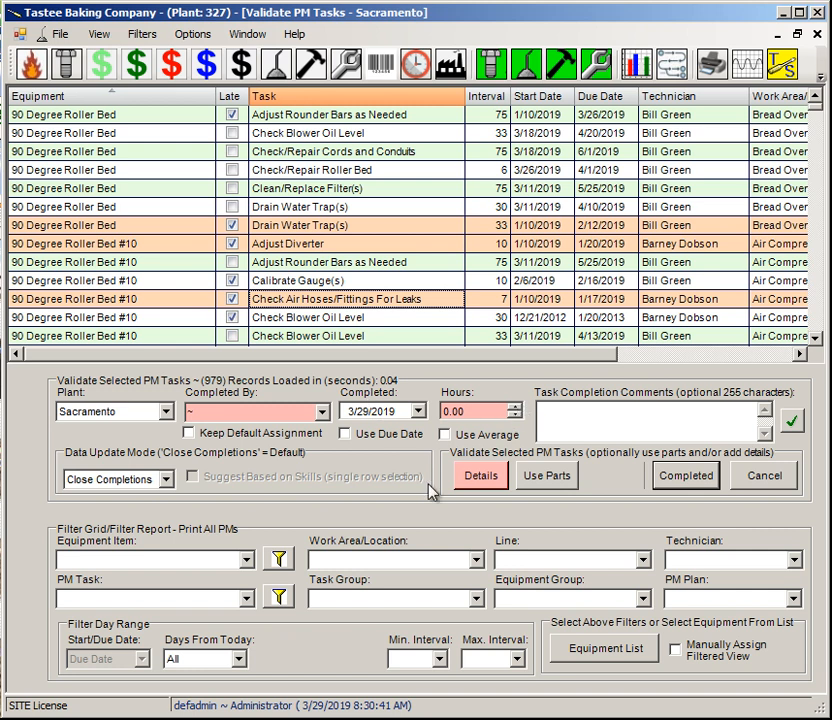
{"action": "left_click", "coordinate": [763, 475]}
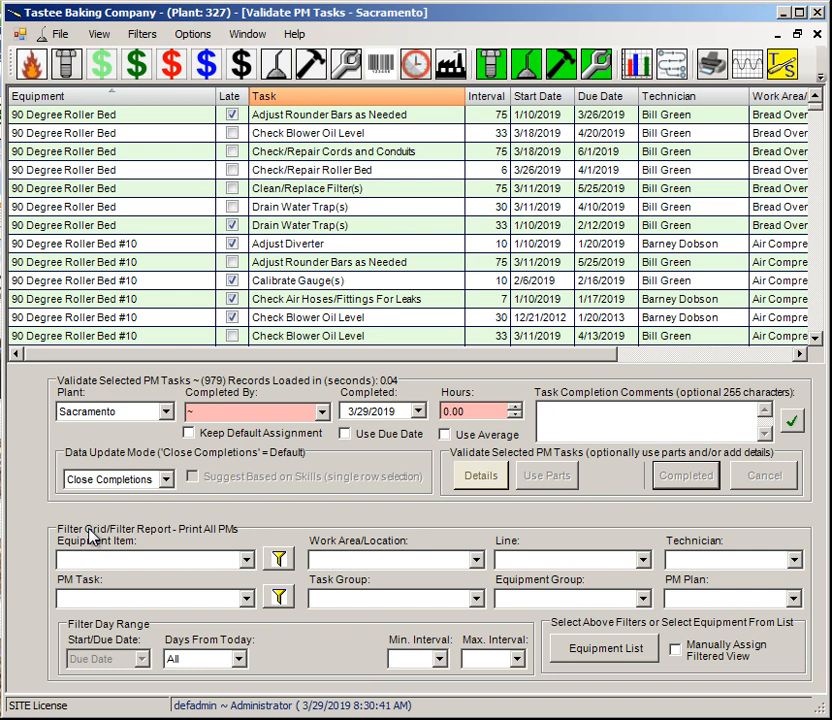
Step: Filter the PM tasks to the technician assigned to the 90 Degree Roller Bed
{"action": "left_click", "coordinate": [795, 563]}
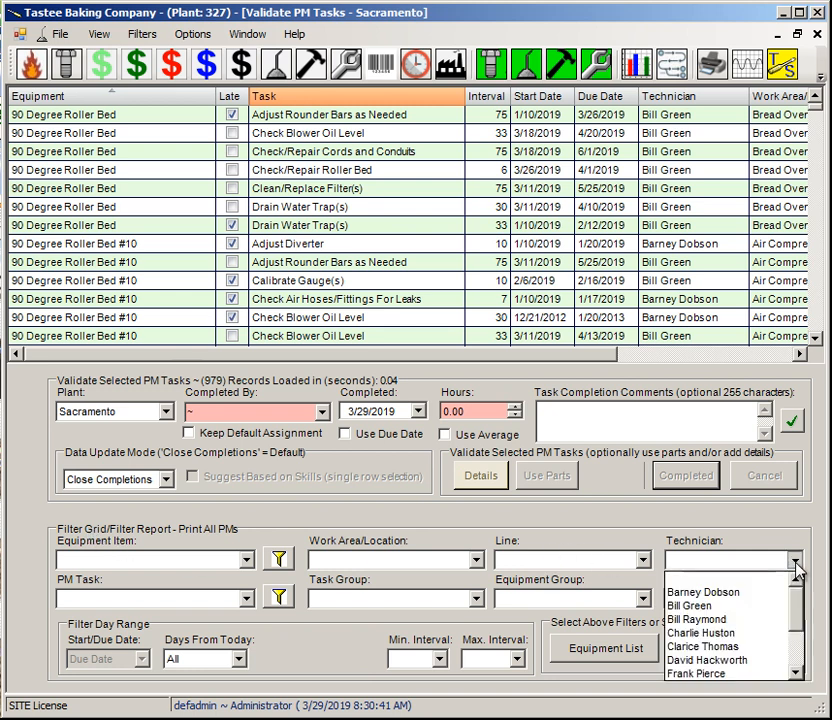
{"action": "left_click", "coordinate": [698, 607]}
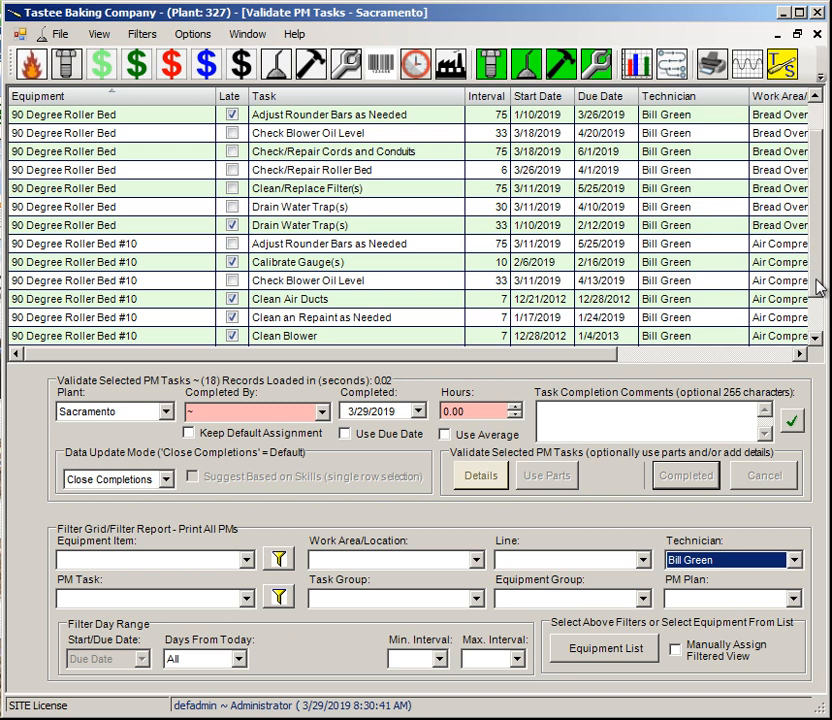
{"action": "scroll", "coordinate": [808, 262], "scroll_direction": "down", "scroll_amount": 1}
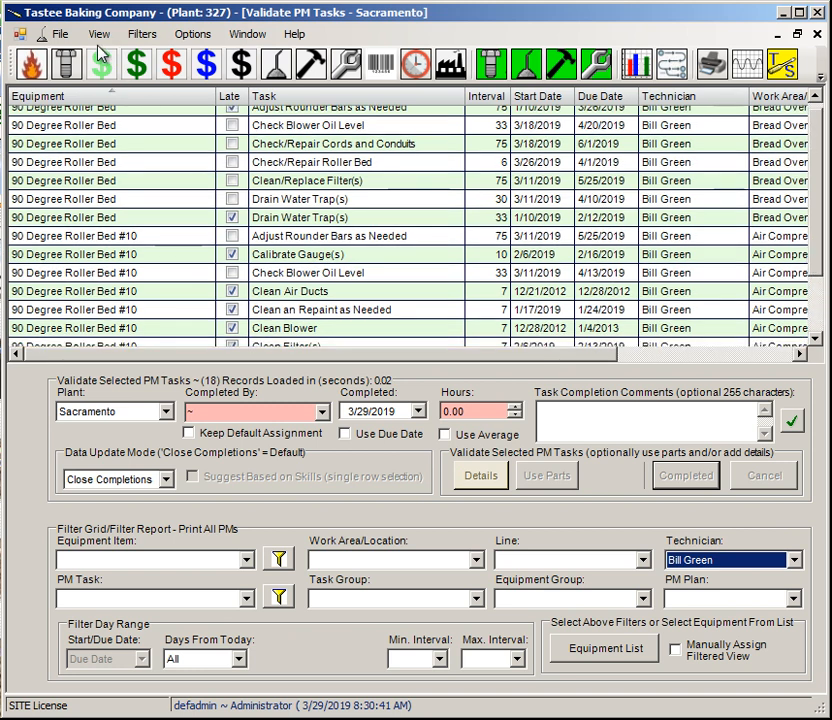
Step: Preview the printable PM list for the filtered technician in a wider window, and close the preview
{"action": "left_click", "coordinate": [60, 35]}
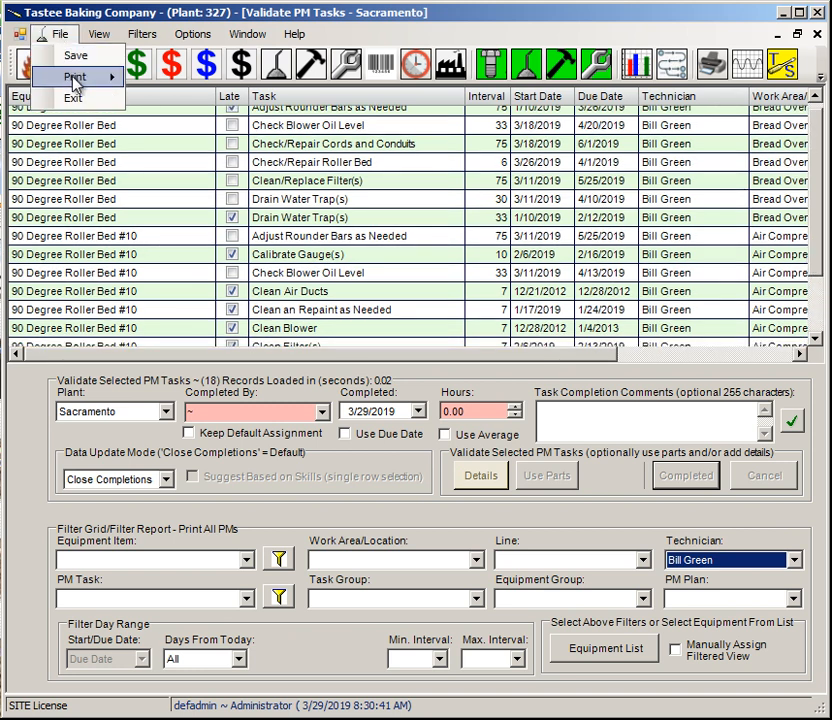
{"action": "mouse_move", "coordinate": [74, 77]}
{"action": "mouse_move", "coordinate": [230, 80]}
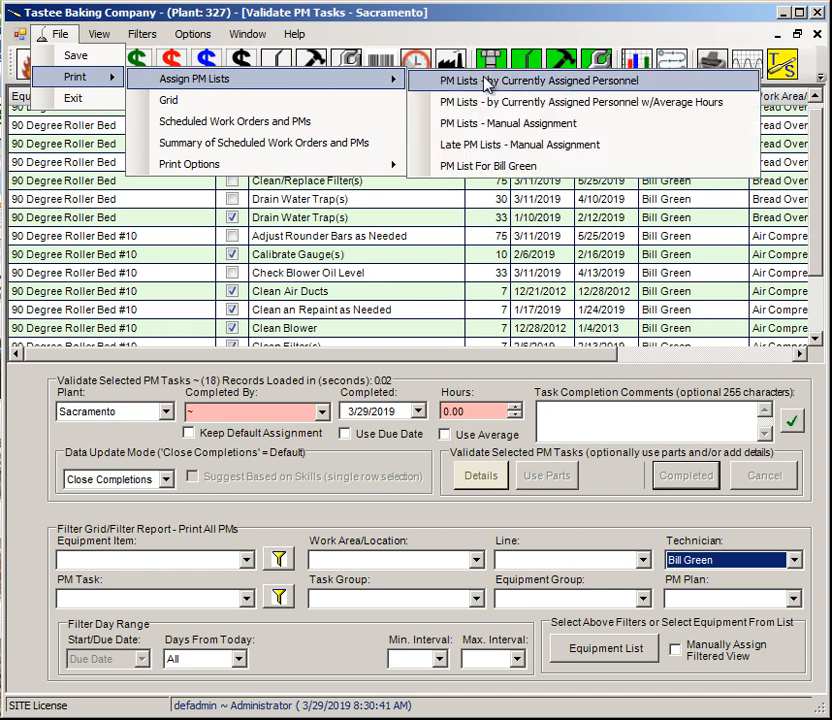
{"action": "left_click", "coordinate": [474, 175]}
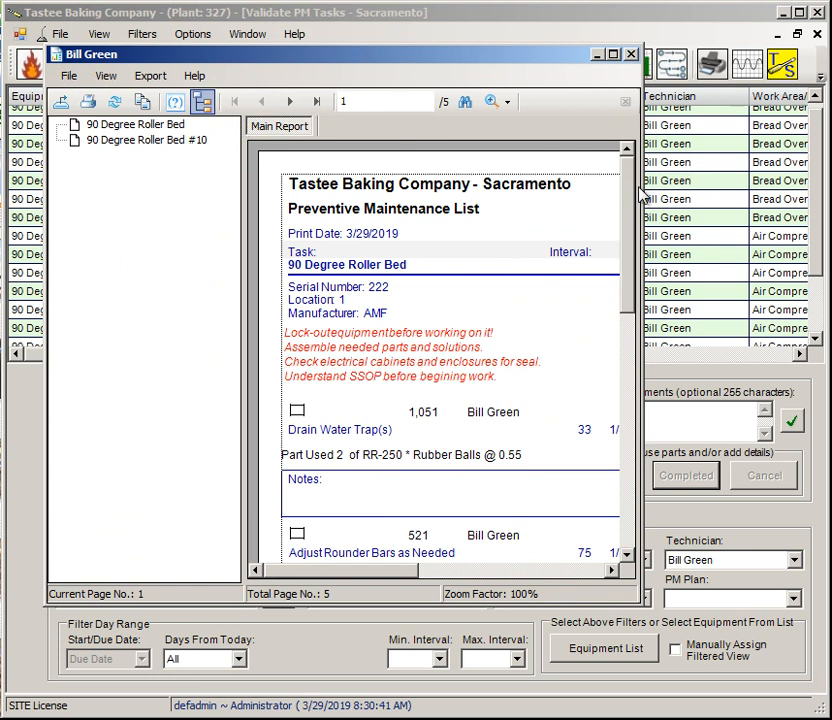
{"action": "left_click_drag", "start_coordinate": [641, 195], "coordinate": [745, 195]}
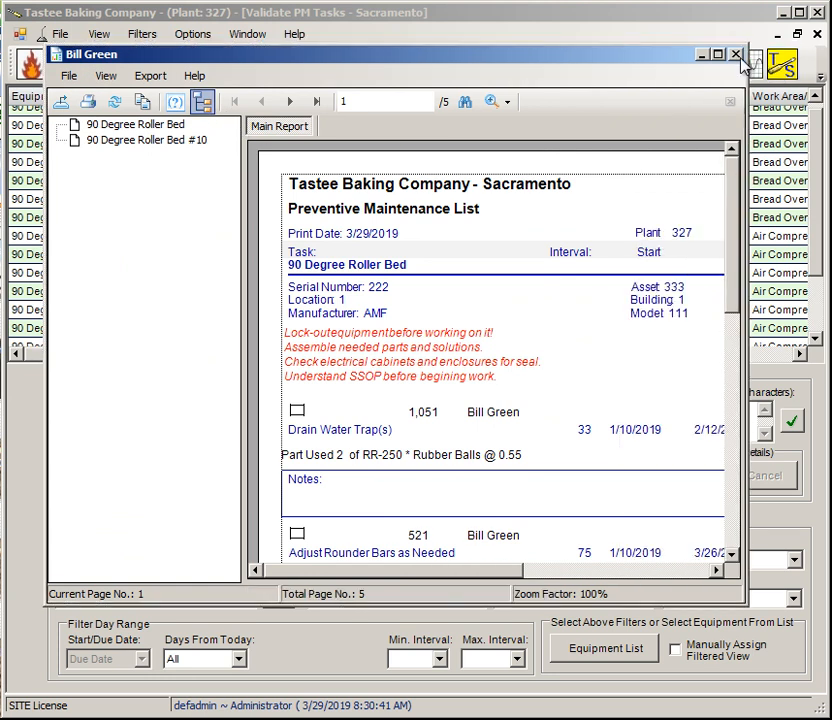
{"action": "left_click", "coordinate": [736, 55]}
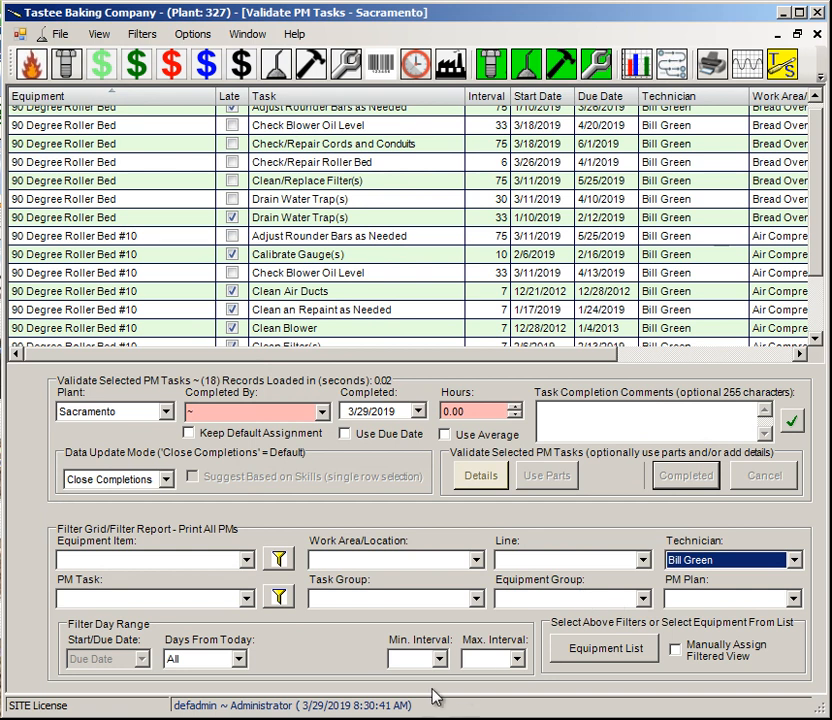
Step: Filter the PM tasks to a minimum and maximum interval of 7 days, and clear the technician filter
{"action": "left_click", "coordinate": [440, 659]}
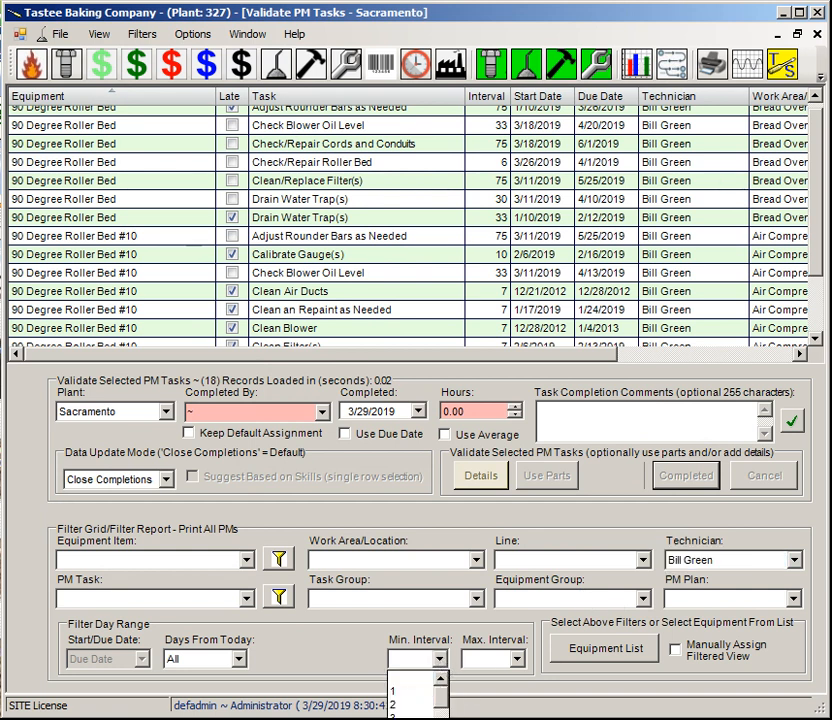
{"action": "left_click", "coordinate": [436, 712]}
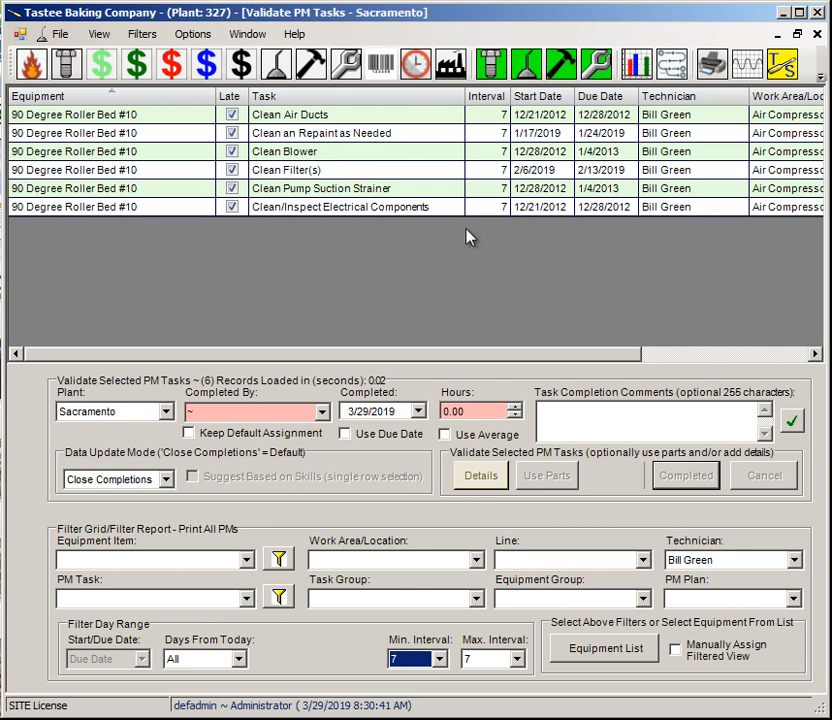
{"action": "left_click", "coordinate": [795, 561]}
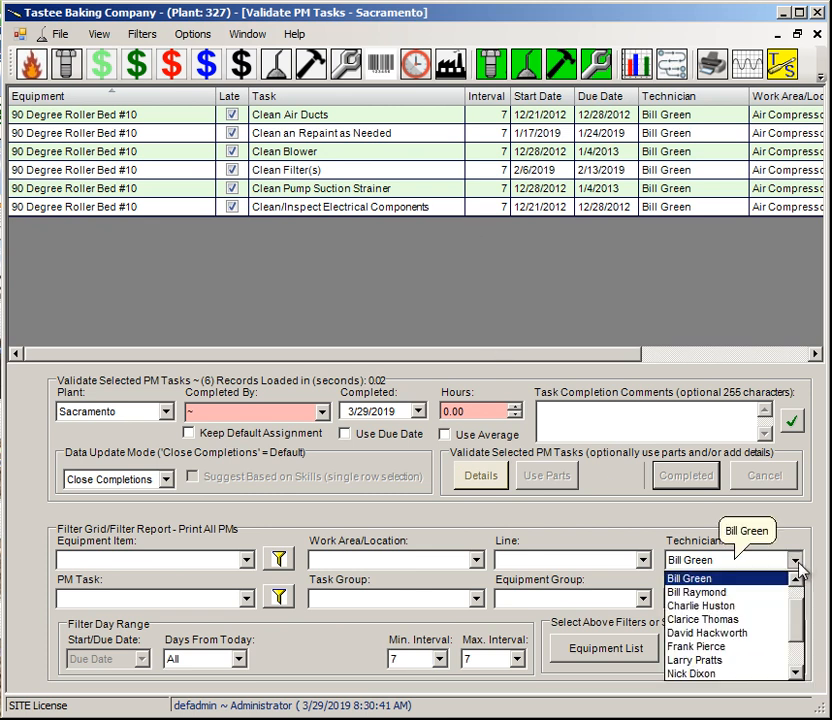
{"action": "scroll", "coordinate": [778, 655], "scroll_direction": "up", "scroll_amount": 1}
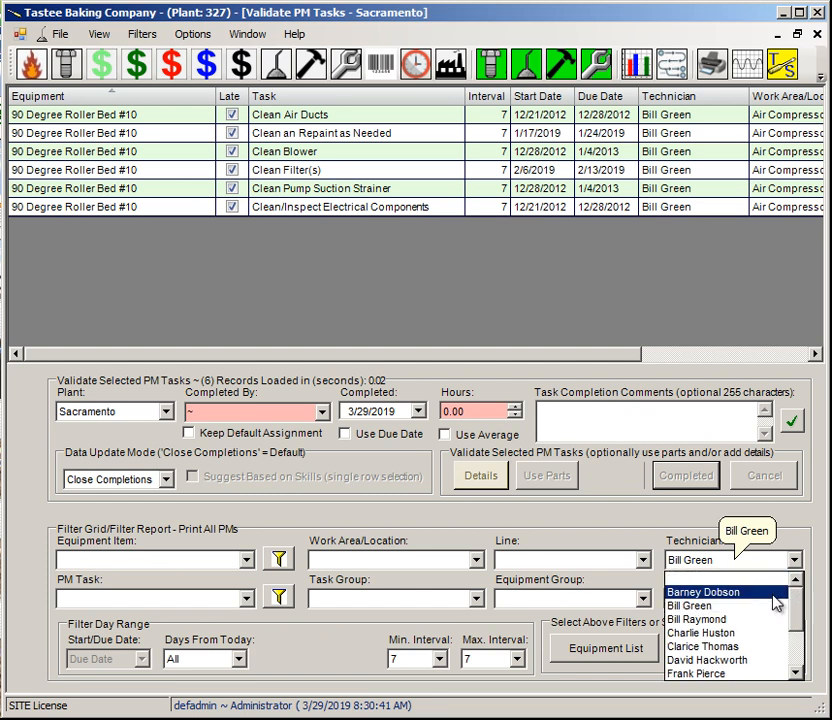
{"action": "left_click", "coordinate": [716, 580]}
Step: Reset the grid filters to display all PMs
{"action": "right_click", "coordinate": [383, 211]}
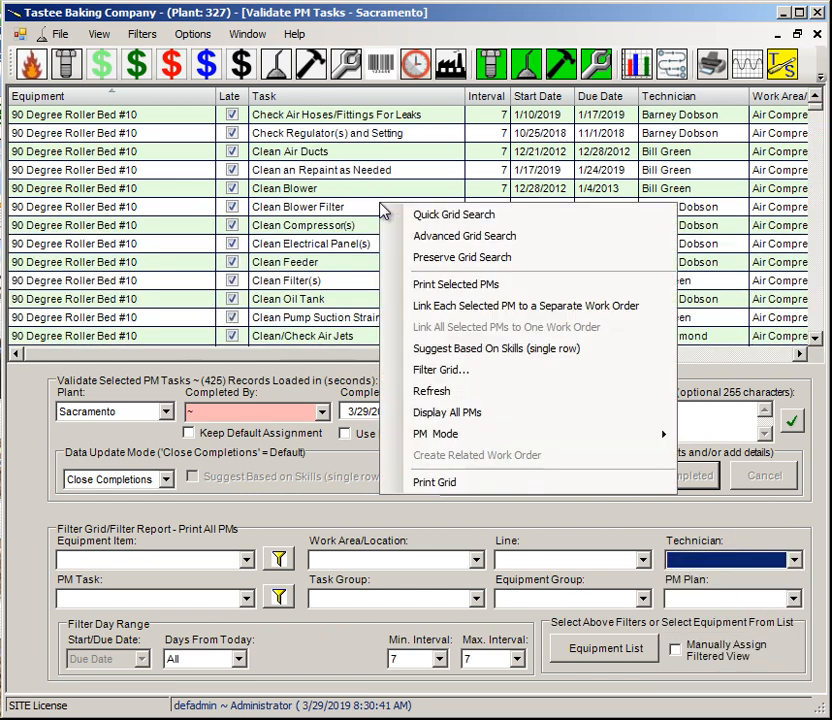
{"action": "left_click", "coordinate": [440, 412]}
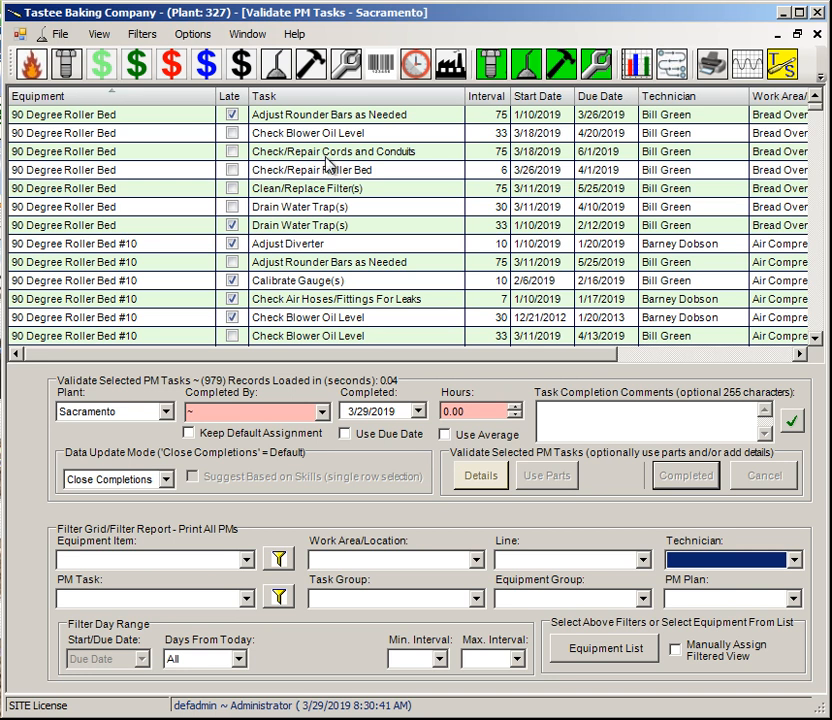
Step: Select the tasks from the first Adjust Rounder Bars as Needed through Calibrate Gauge(s), leaving out the 30-day Drain Water Trap(s)
{"action": "left_click", "coordinate": [356, 119]}
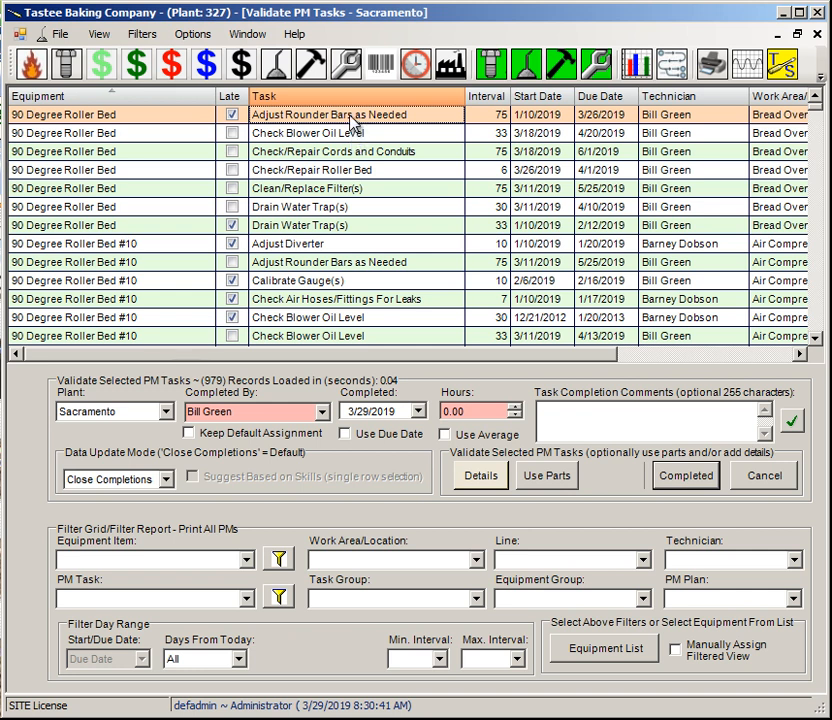
{"action": "left_click", "coordinate": [347, 152], "text": "ctrl"}
{"action": "left_click", "coordinate": [344, 172], "text": "ctrl"}
{"action": "left_click", "coordinate": [345, 189], "text": "ctrl"}
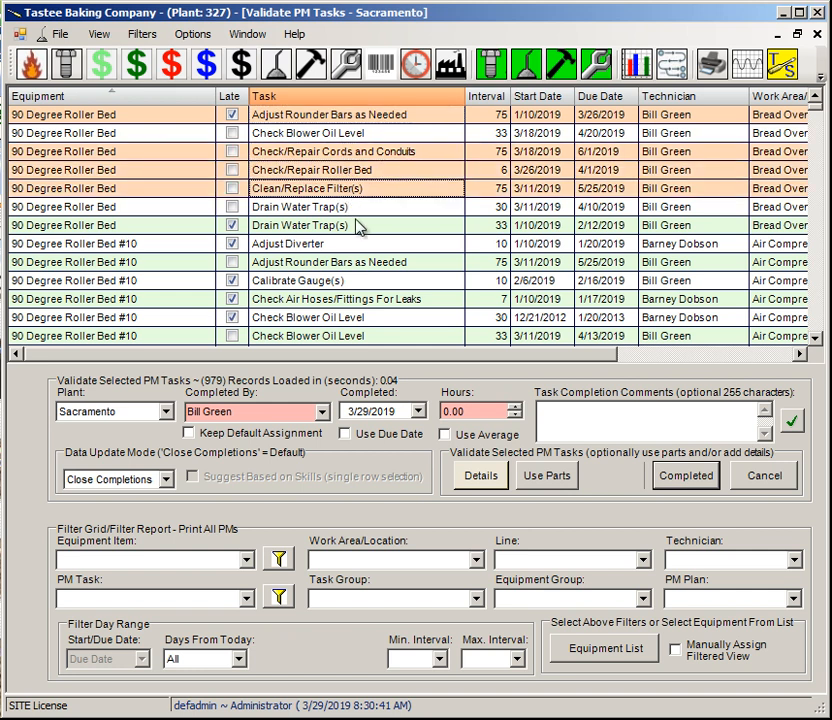
{"action": "left_click", "coordinate": [353, 226], "text": "ctrl"}
{"action": "left_click", "coordinate": [348, 248], "text": "ctrl"}
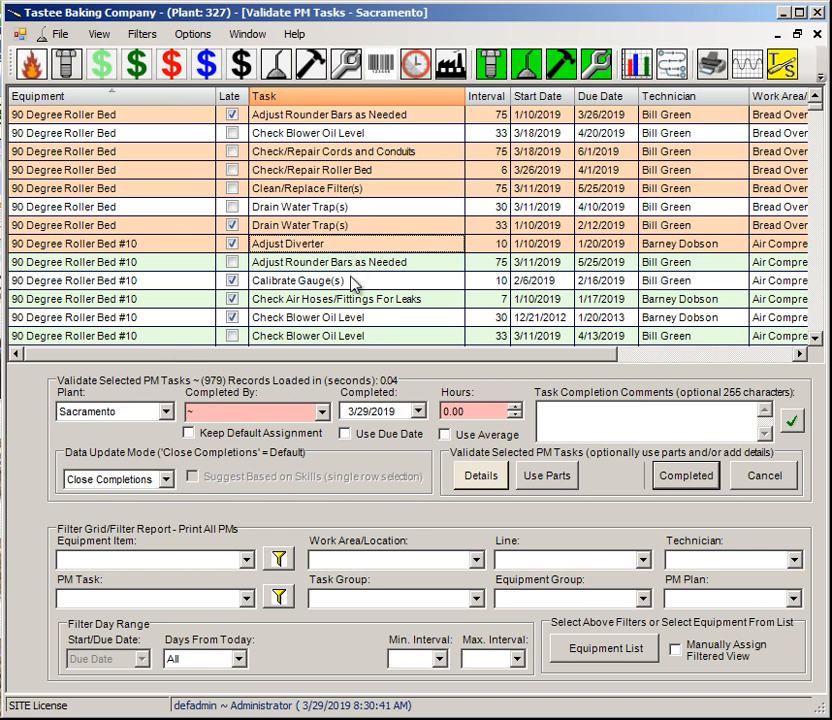
{"action": "left_click", "coordinate": [358, 264], "text": "ctrl"}
{"action": "left_click", "coordinate": [350, 278], "text": "ctrl"}
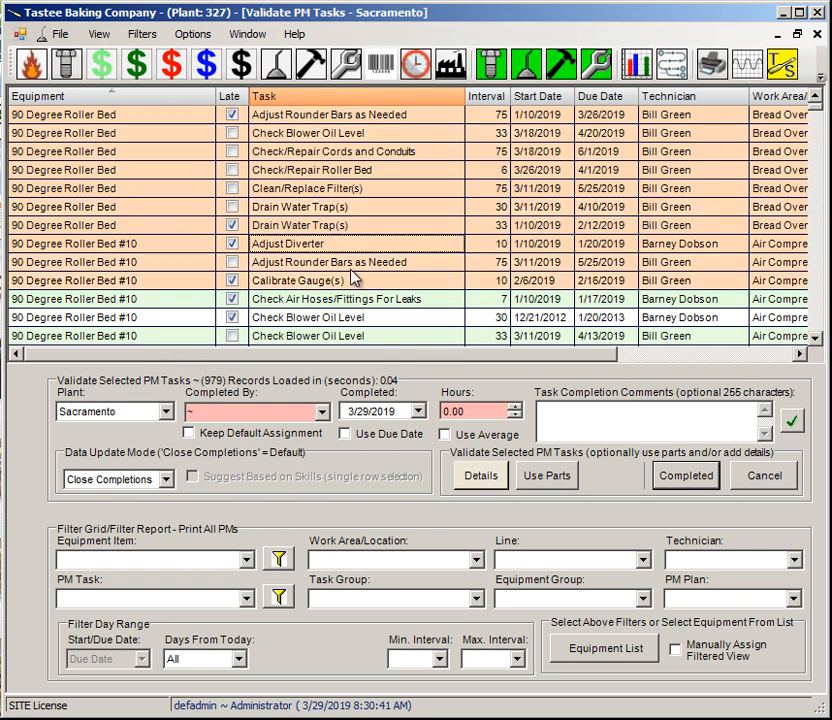
{"action": "left_click", "coordinate": [340, 207], "text": "ctrl"}
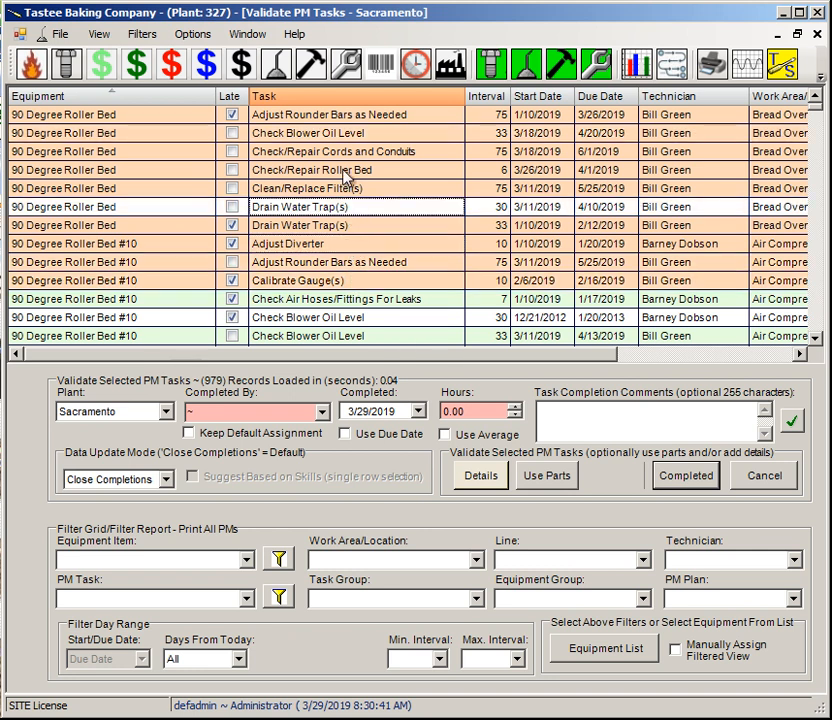
Step: Remove the Check/Repair Roller Bed and Clean/Replace Filter(s) tasks of the 90 Degree Roller Bed from the multi-row selection
{"action": "left_click", "coordinate": [343, 175], "text": "ctrl"}
{"action": "left_click", "coordinate": [344, 187], "text": "ctrl"}
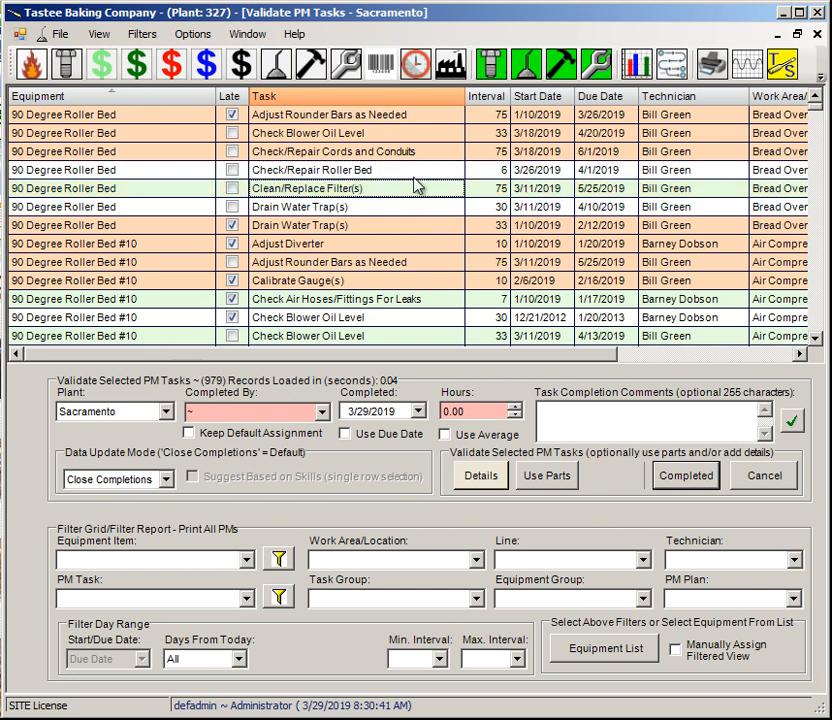
Step: Preview the printable PM list for the selected PMs, look through its tasks, and close the preview
{"action": "right_click", "coordinate": [380, 230]}
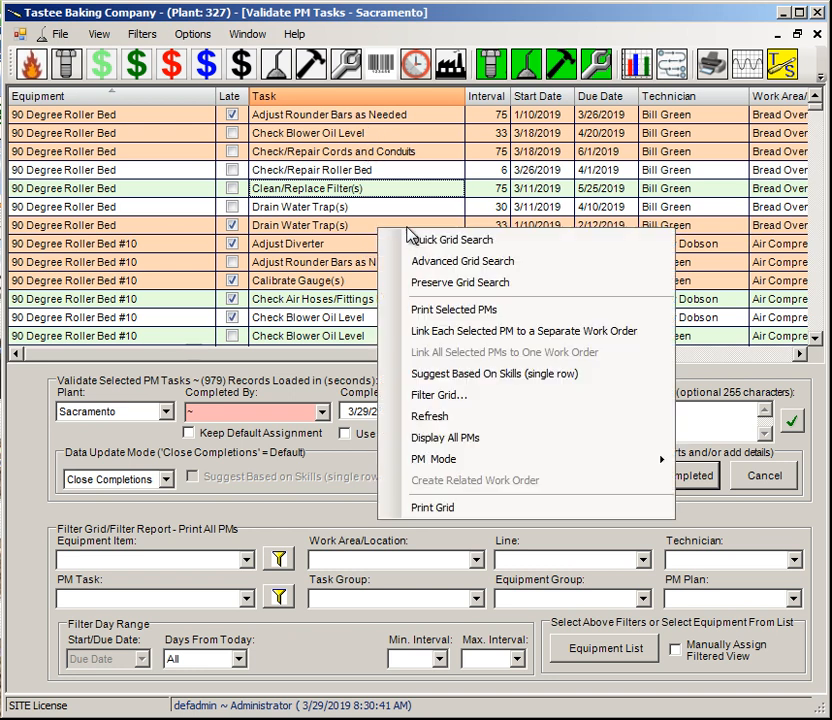
{"action": "left_click", "coordinate": [502, 318]}
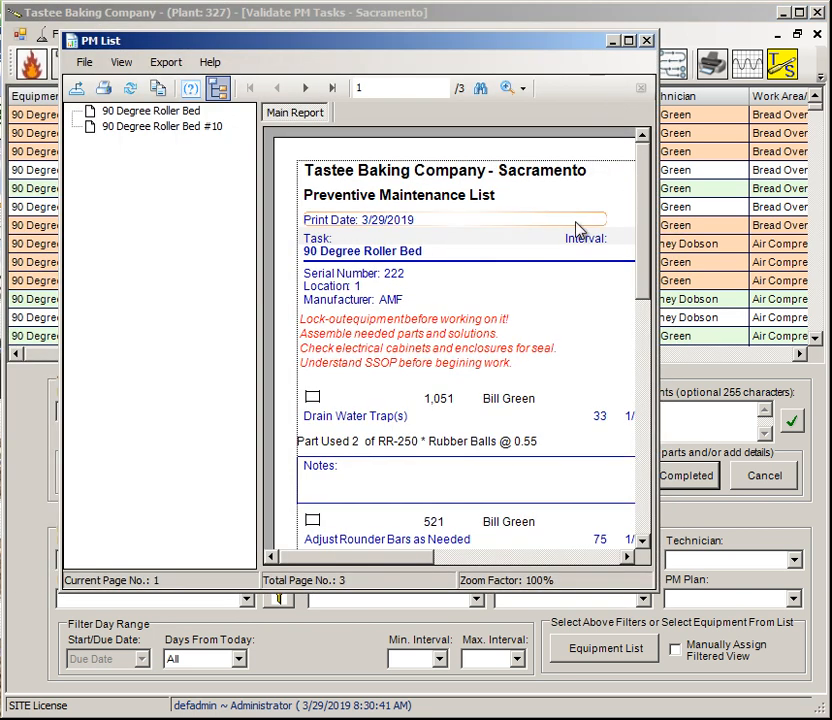
{"action": "left_click_drag", "start_coordinate": [638, 226], "coordinate": [630, 391]}
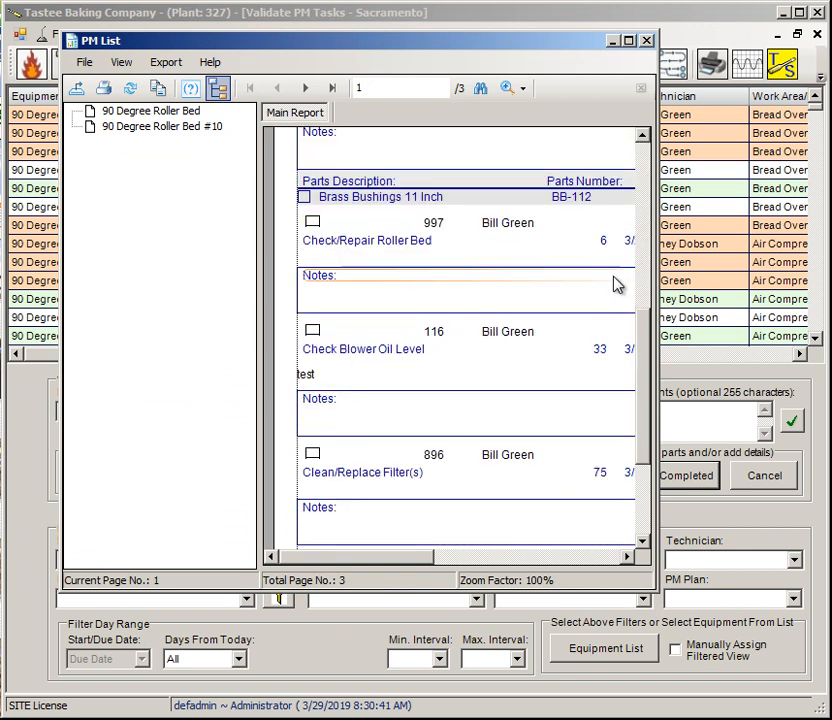
{"action": "left_click", "coordinate": [647, 41]}
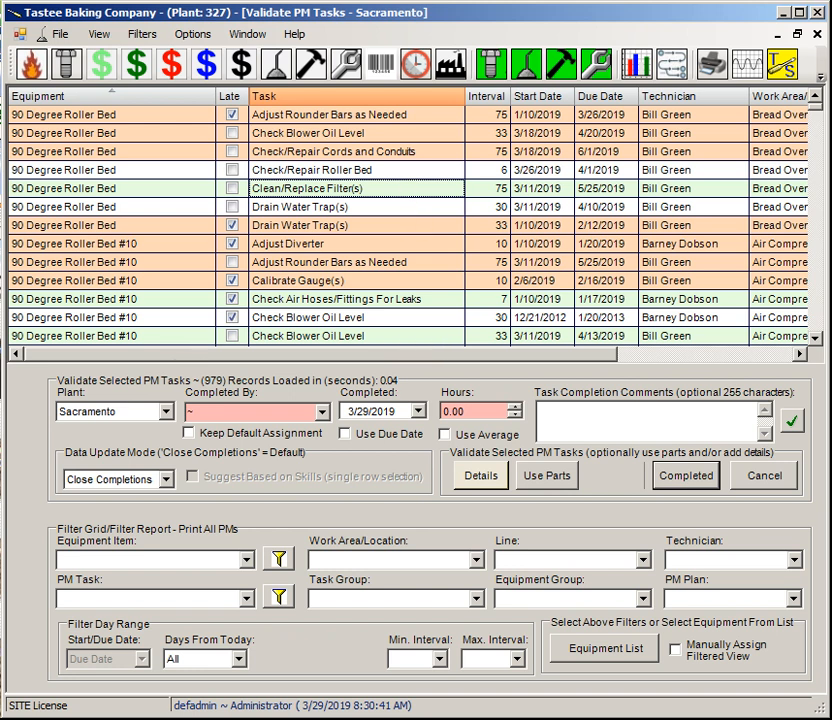
Step: Select only the first Adjust Rounder Bars as Needed task of the 90 Degree Roller Bed
{"action": "left_click", "coordinate": [668, 121]}
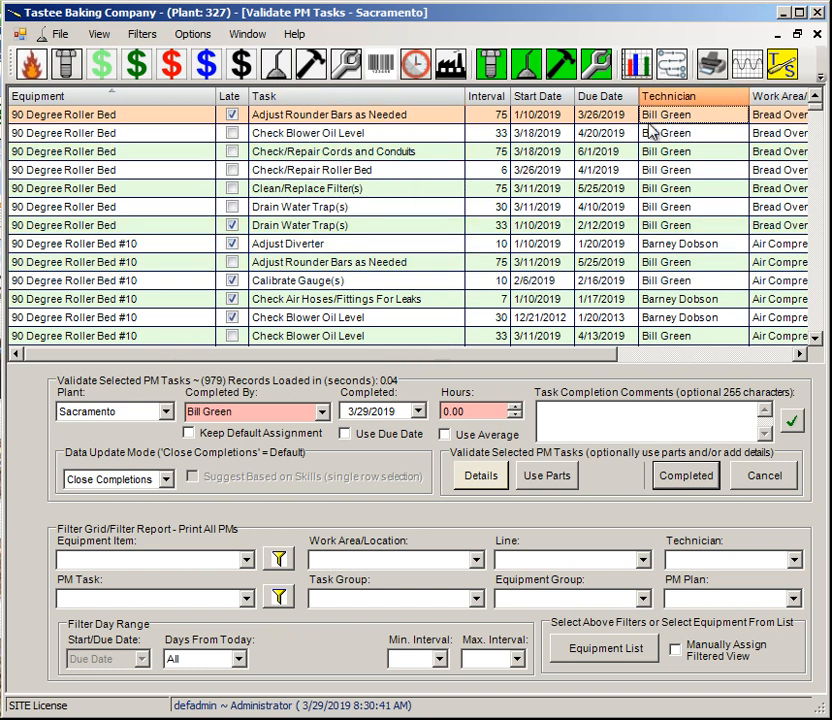